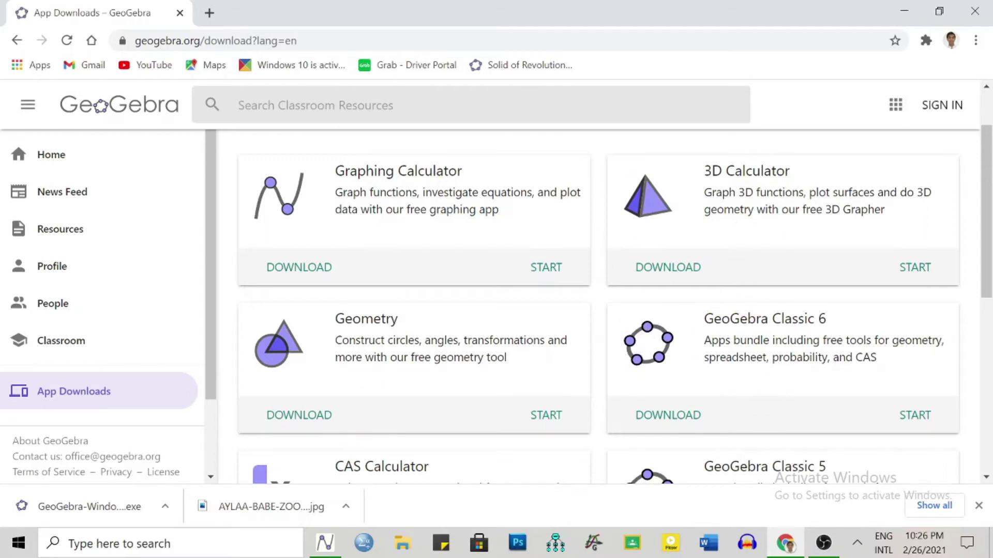
- Look through the GeoGebra app downloads down to the Classic 6 and Classic 5 entries
{"action": "scroll", "coordinate": [713, 398], "scroll_direction": "down", "scroll_amount": 2}
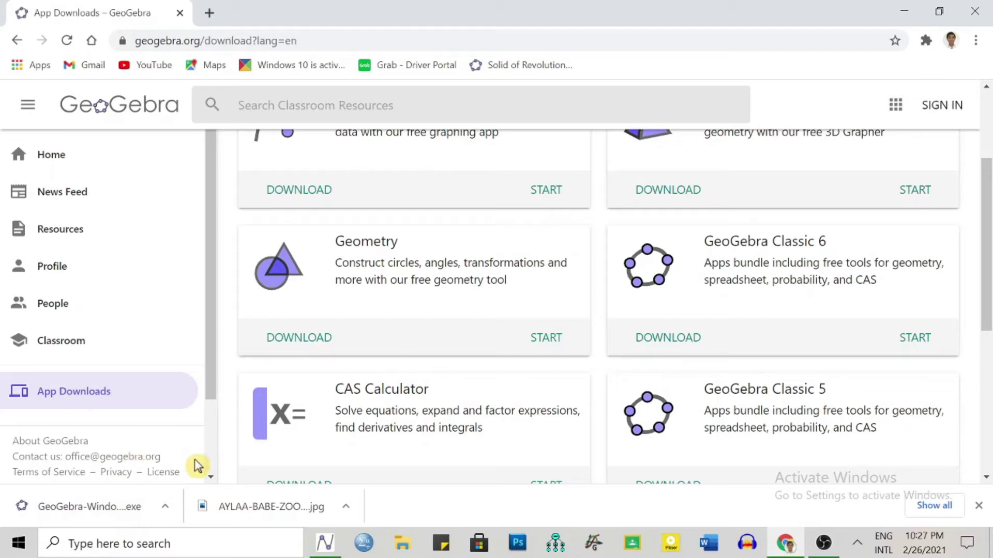
{"action": "mouse_move", "coordinate": [824, 553]}
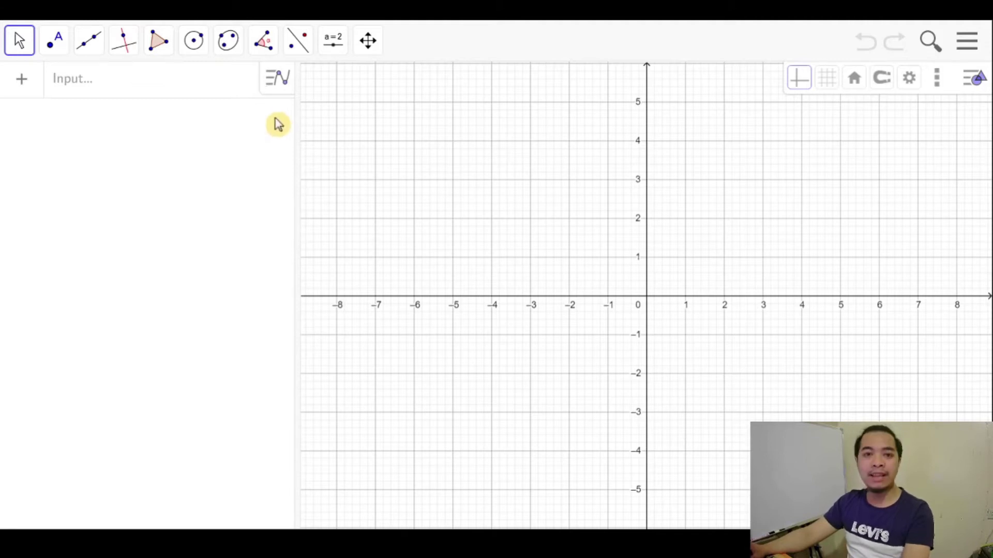
- Show the Algebra view's style bar and look over the additional views that can be added, such as CAS and Spreadsheet
{"action": "left_click", "coordinate": [278, 80]}
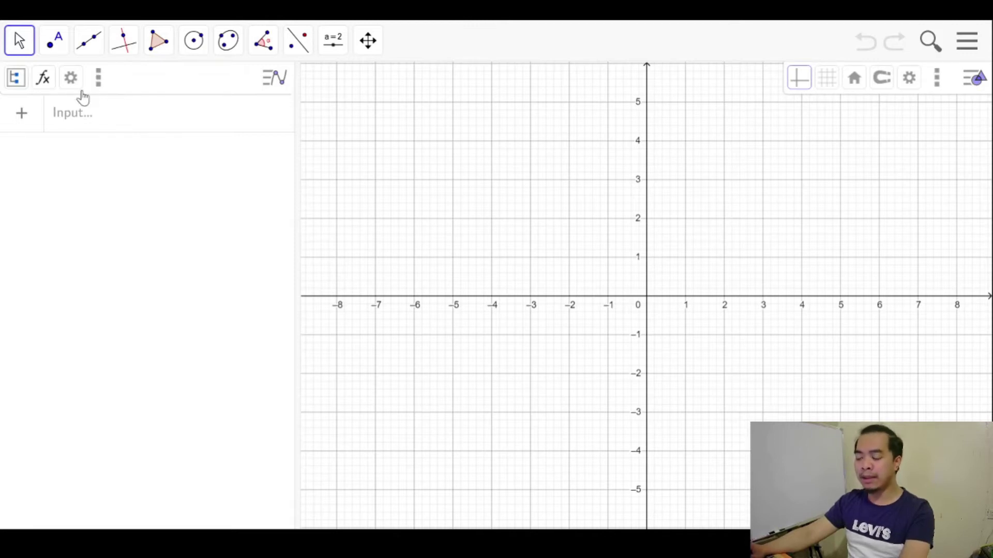
{"action": "left_click", "coordinate": [99, 79]}
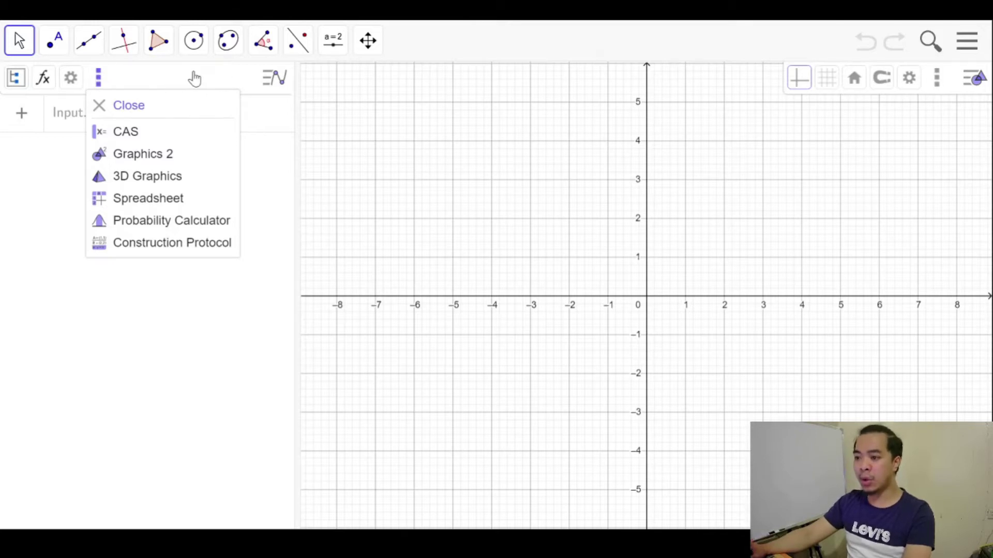
{"action": "left_click", "coordinate": [214, 134]}
{"action": "left_click", "coordinate": [148, 81]}
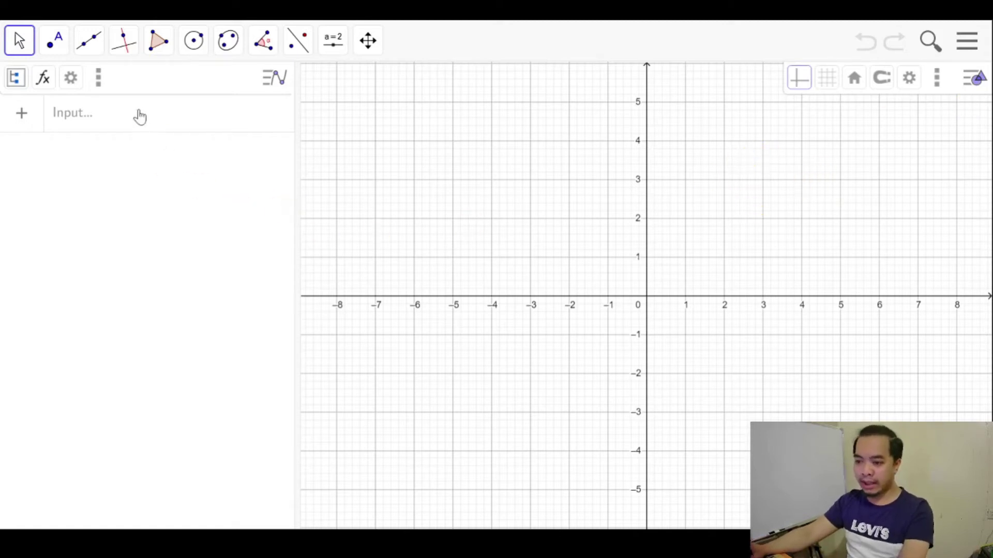
{"action": "left_click", "coordinate": [99, 80]}
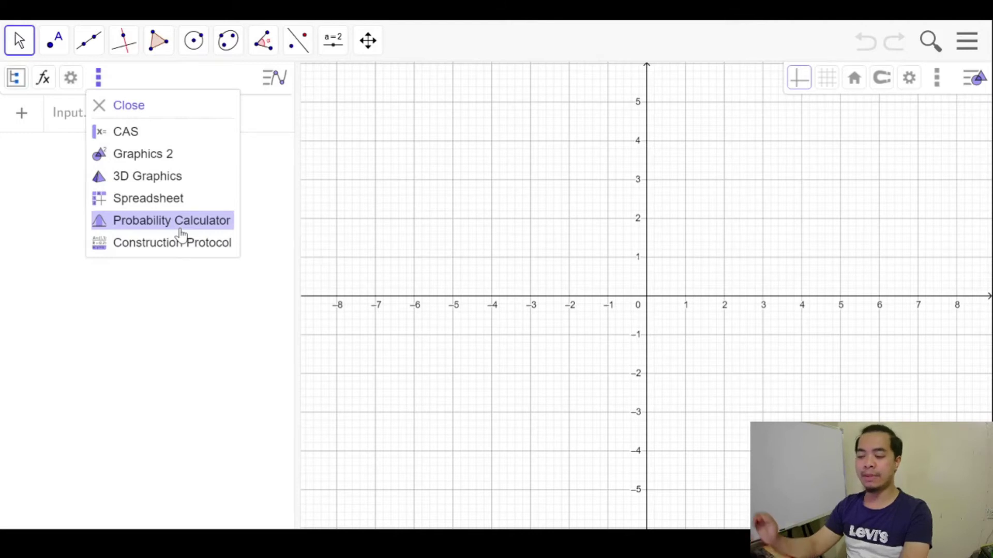
{"action": "left_click", "coordinate": [28, 185]}
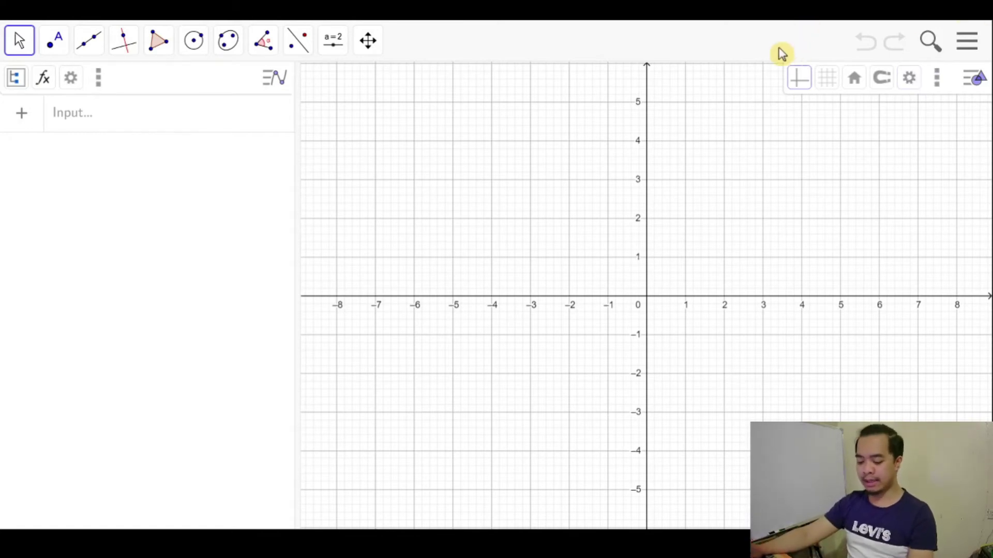
- Examine the application's main command categories, including file, edit, perspectives, view, settings and tools
{"action": "left_click", "coordinate": [967, 45]}
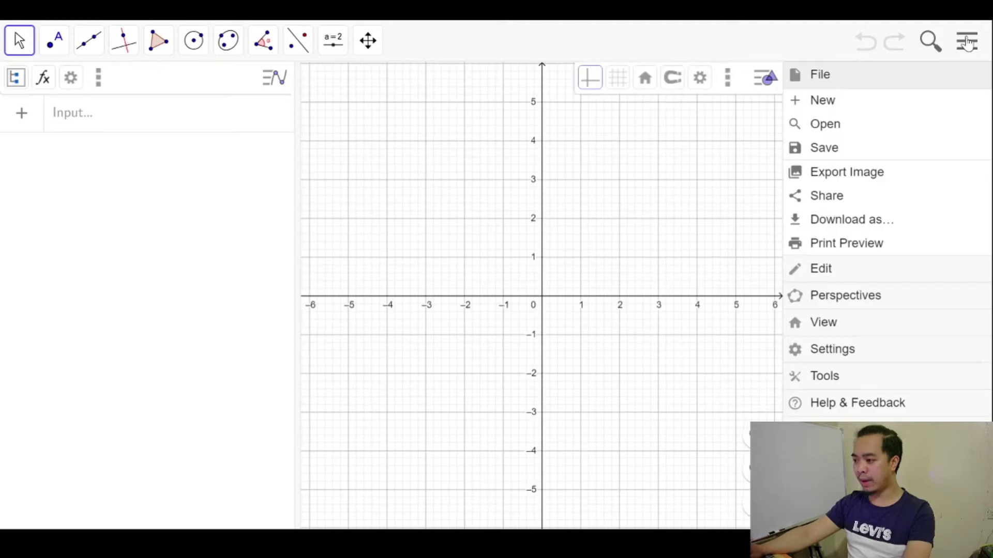
{"action": "left_click", "coordinate": [967, 45]}
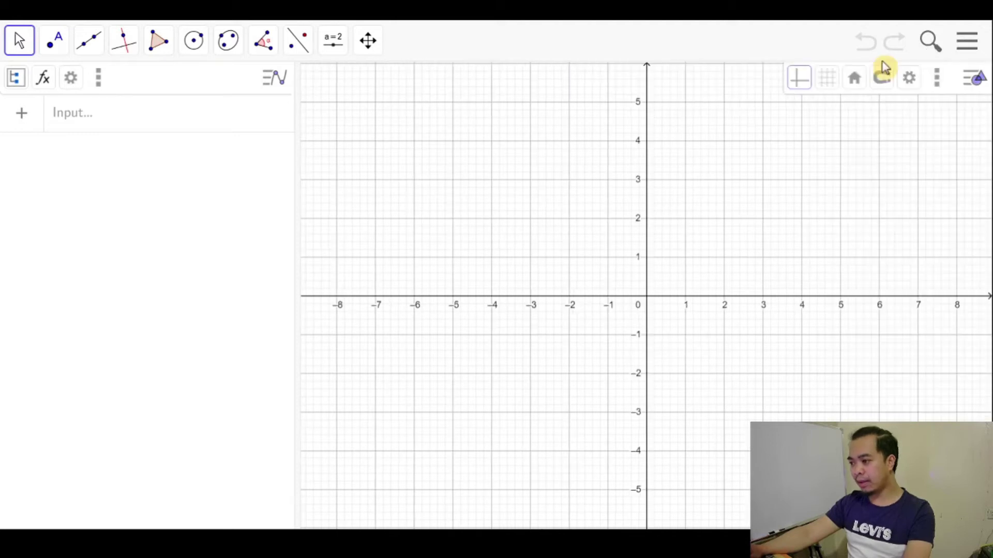
{"action": "left_click", "coordinate": [967, 42]}
{"action": "left_click", "coordinate": [968, 39]}
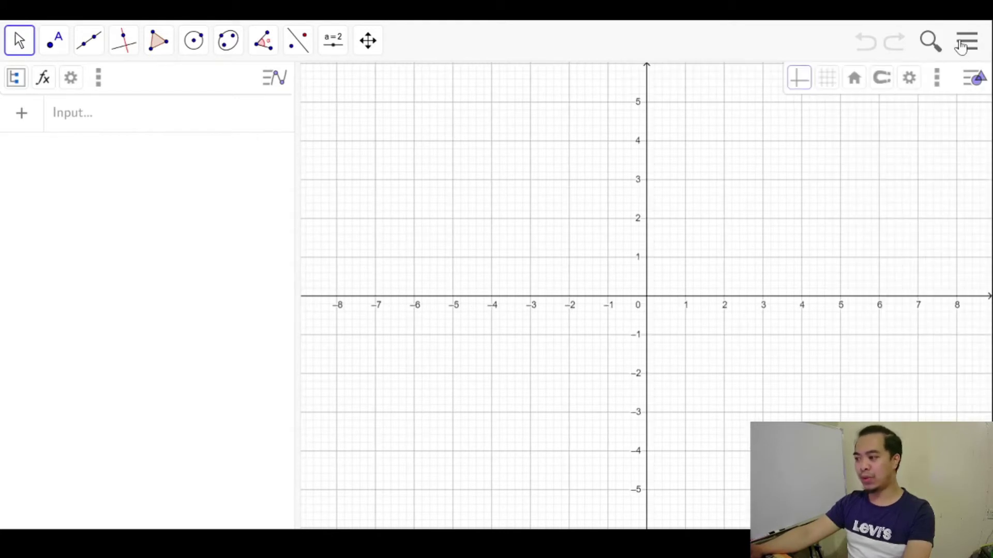
{"action": "left_click", "coordinate": [960, 47]}
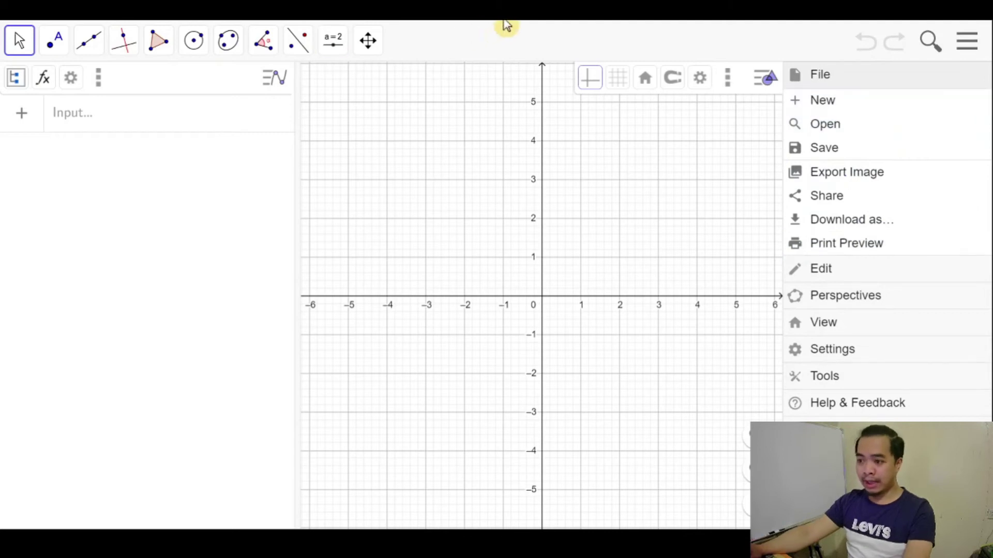
{"action": "left_click", "coordinate": [506, 38]}
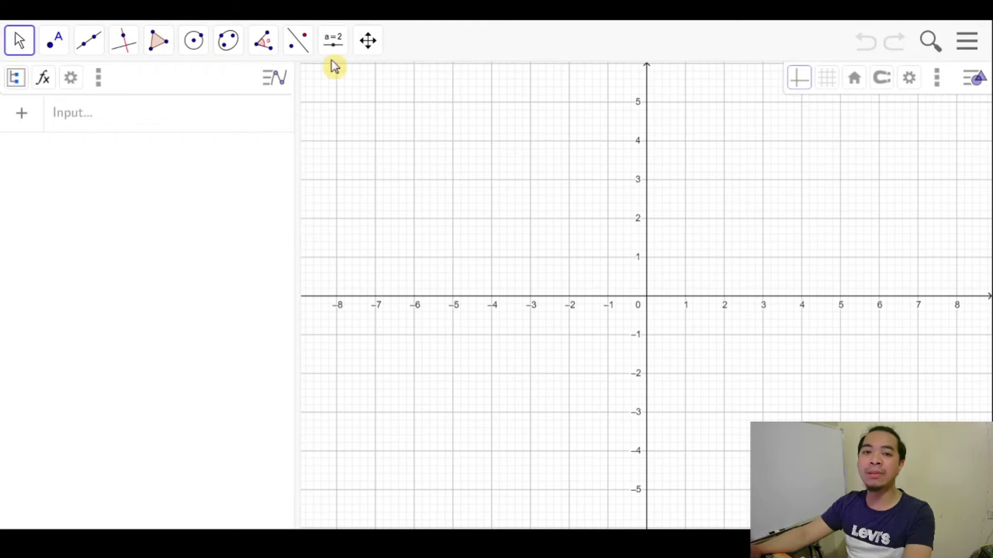
- Examine the construction tool groups, from Move, Point and Line through Perpendicular Line and Circle to Move Graphics View
{"action": "left_click", "coordinate": [21, 45]}
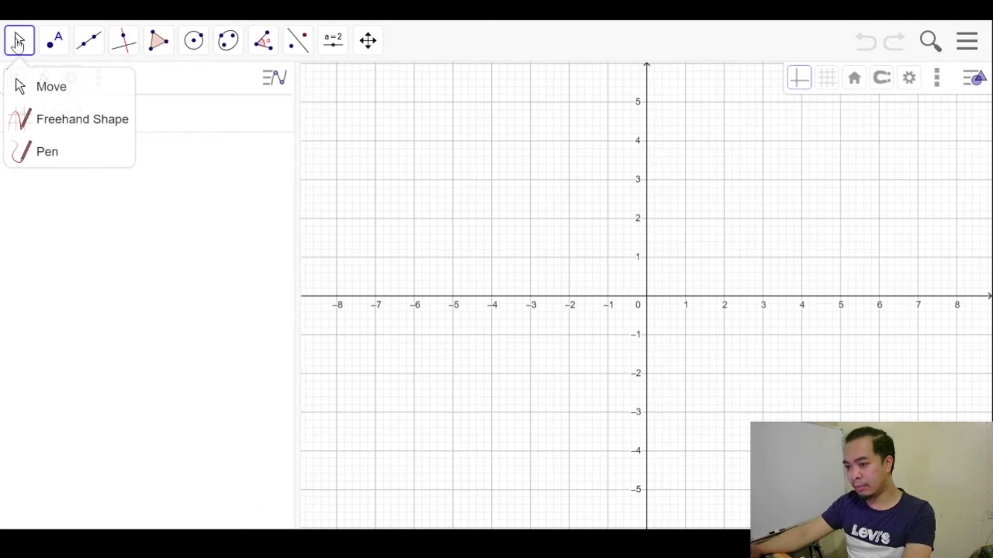
{"action": "left_click", "coordinate": [41, 94]}
{"action": "left_click", "coordinate": [58, 133]}
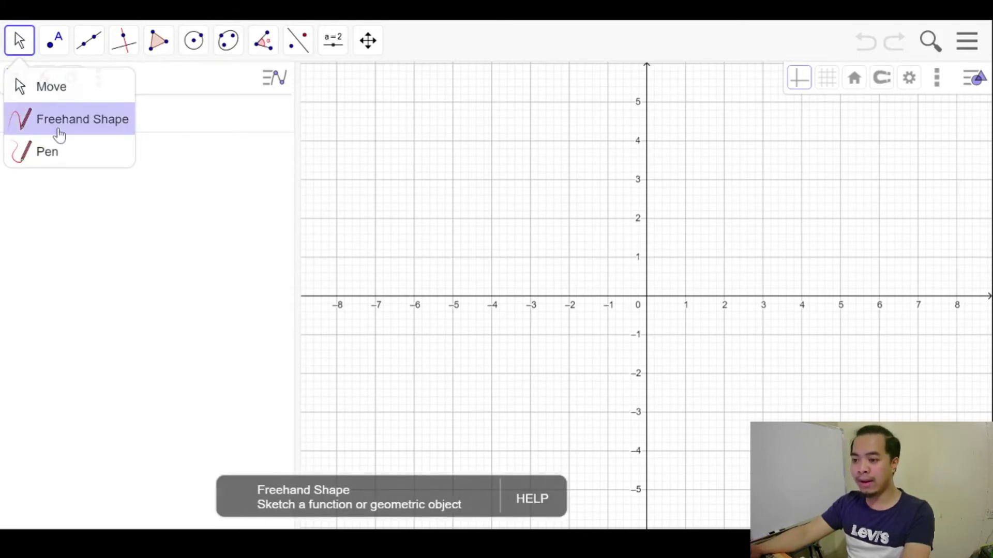
{"action": "left_click", "coordinate": [51, 154]}
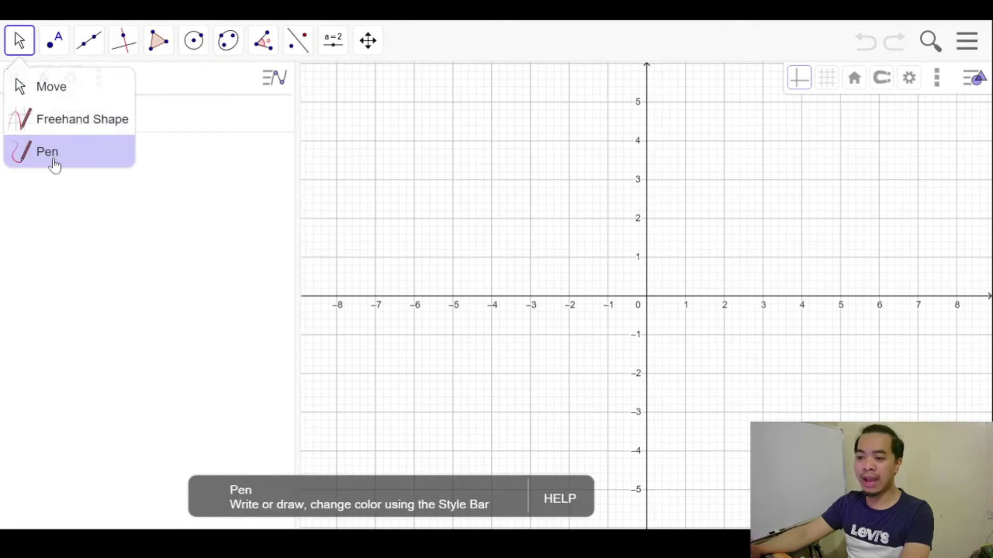
{"action": "left_click", "coordinate": [60, 51]}
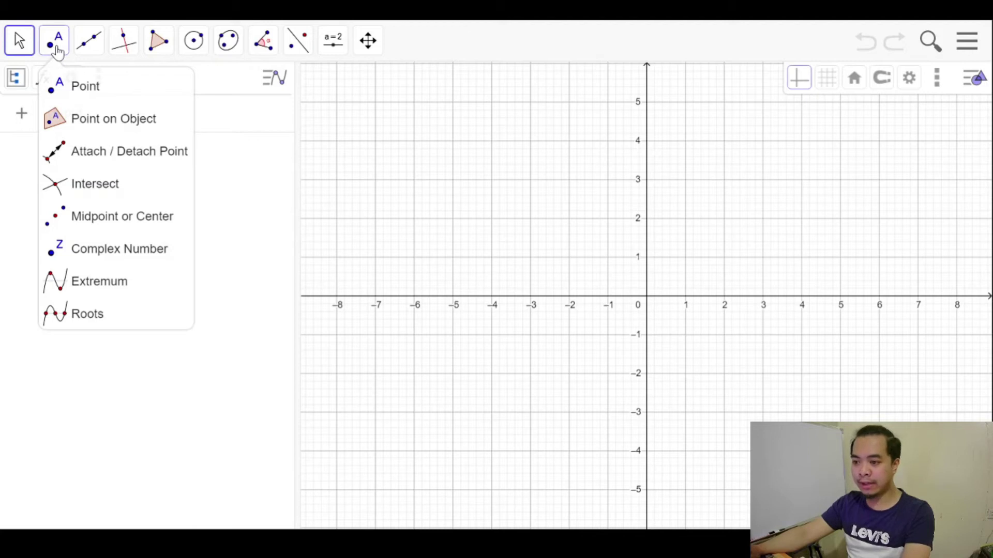
{"action": "left_click", "coordinate": [80, 87]}
{"action": "key", "text": "Down"}
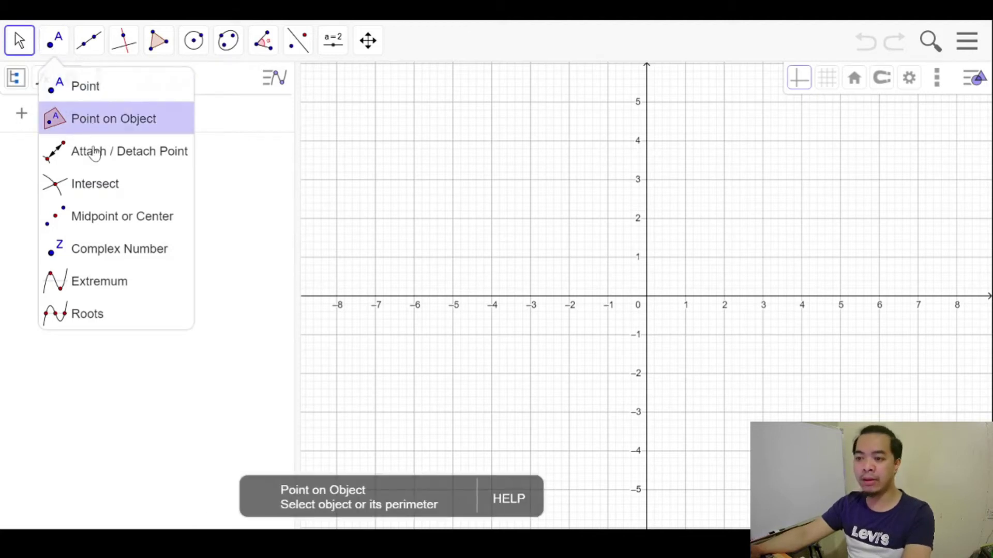
{"action": "key", "text": "Down"}
{"action": "key", "text": "Down"}
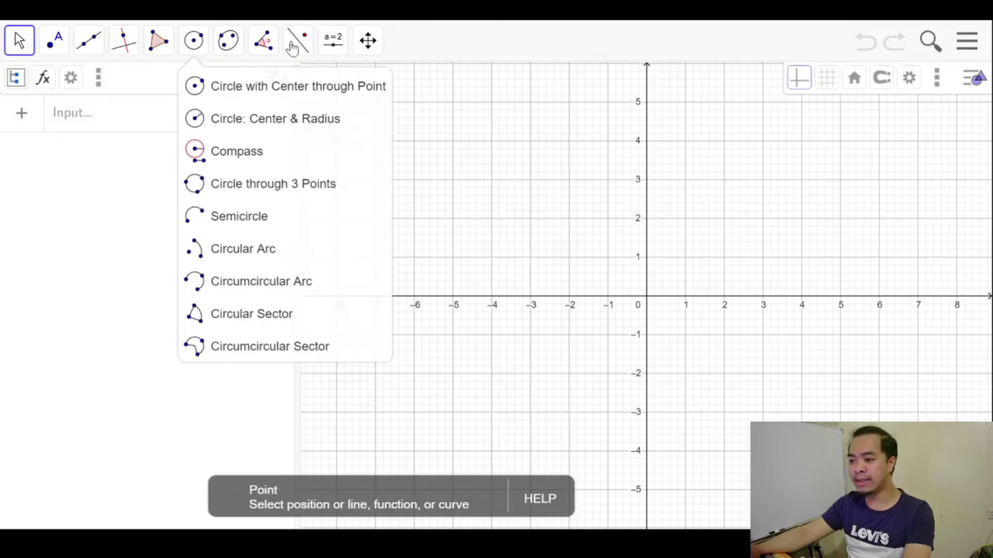
{"action": "mouse_move", "coordinate": [60, 44]}
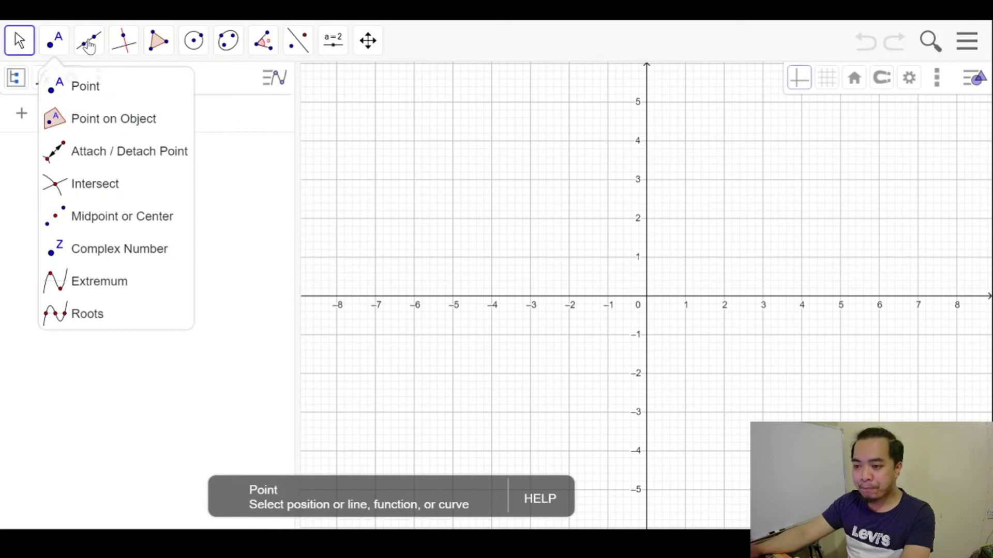
{"action": "mouse_move", "coordinate": [89, 45]}
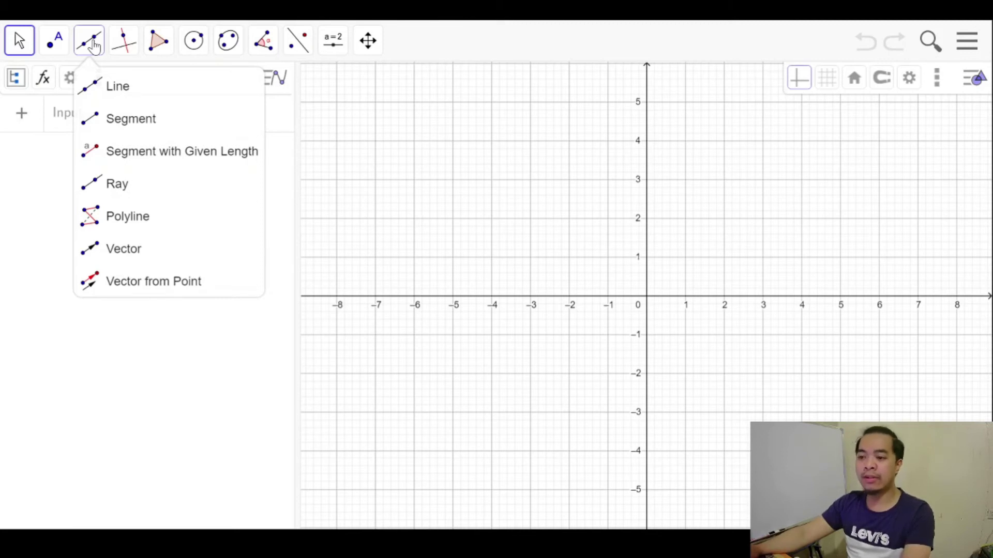
{"action": "left_click", "coordinate": [127, 45]}
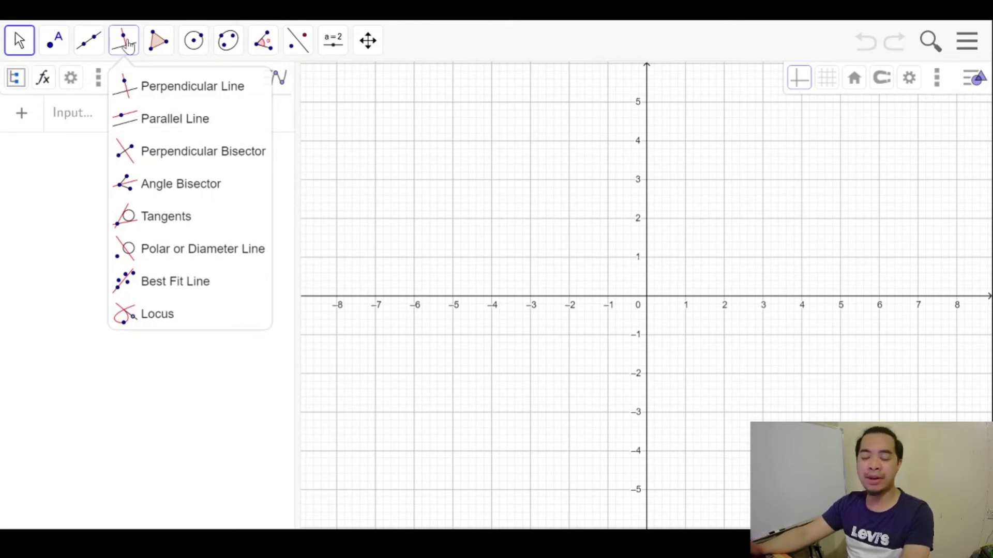
{"action": "left_click", "coordinate": [156, 48]}
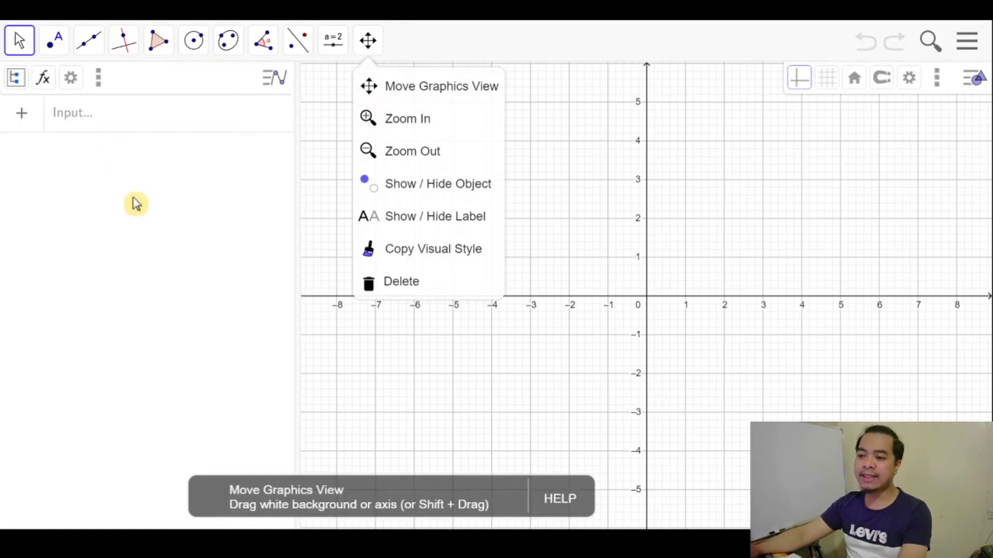
- Plot the parabola y = x^2 by entering its equation in the Algebra view
{"action": "left_click", "coordinate": [88, 113]}
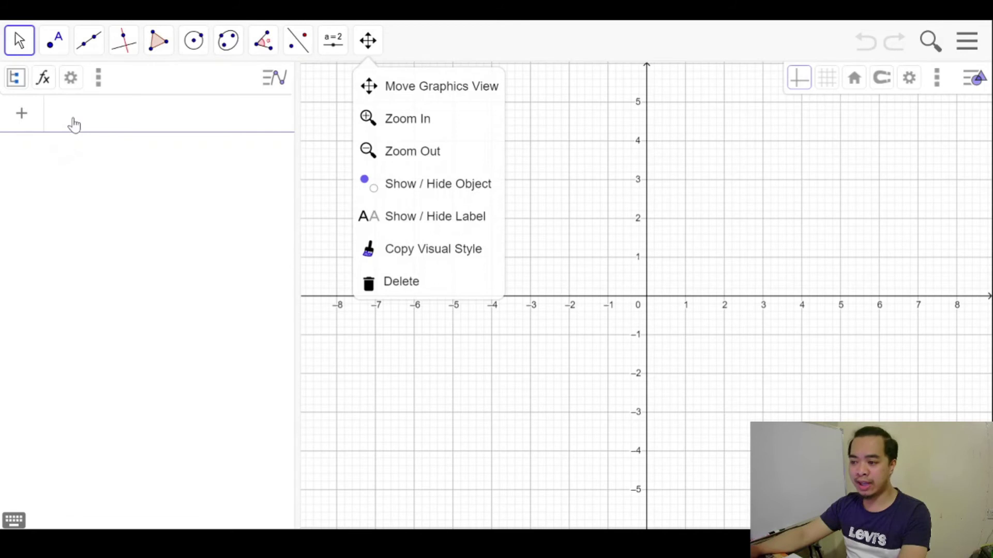
{"action": "left_click", "coordinate": [463, 25]}
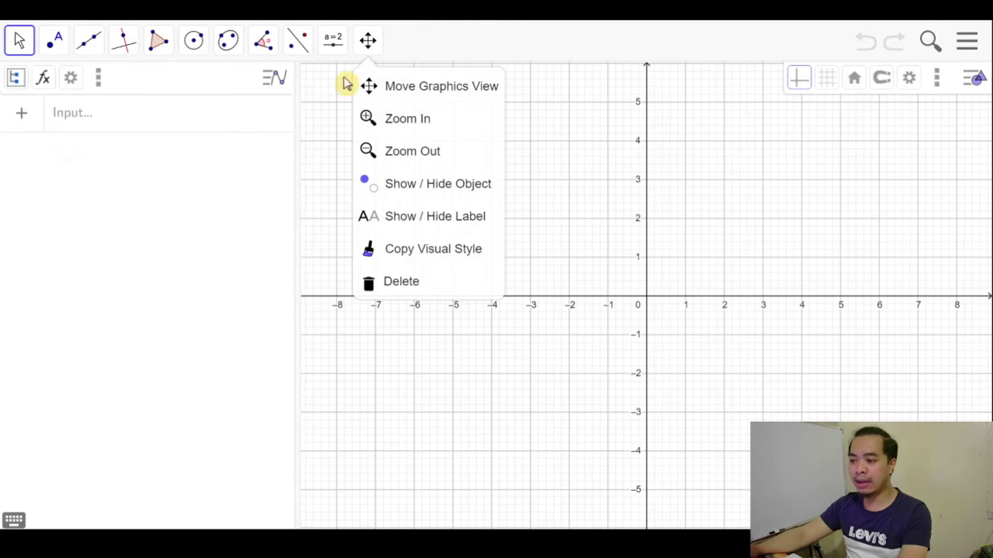
{"action": "left_click", "coordinate": [91, 117]}
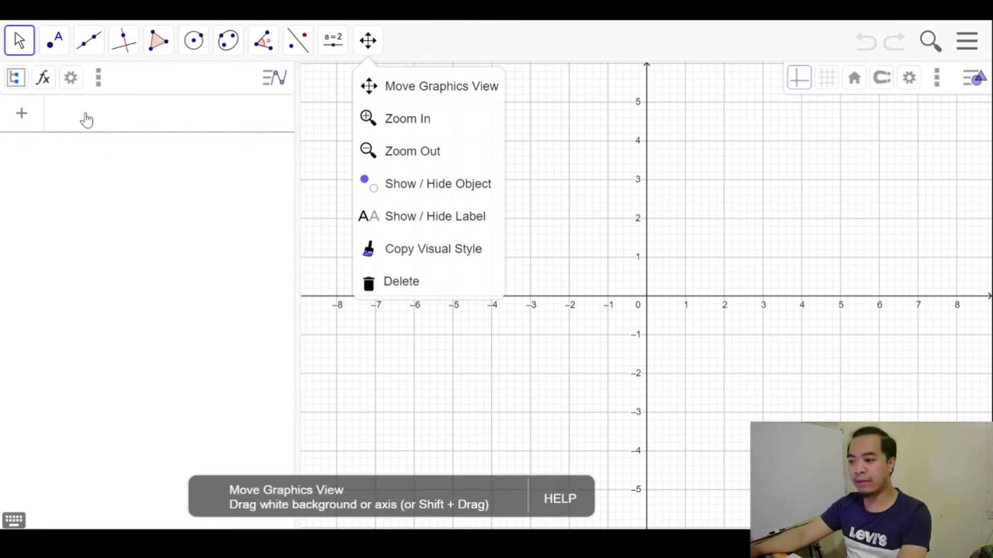
{"action": "left_click", "coordinate": [282, 166]}
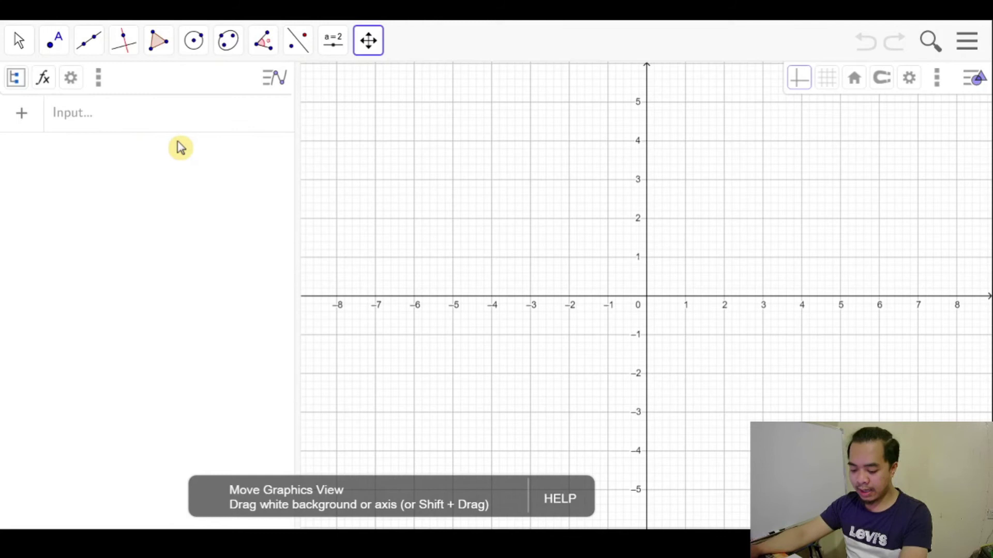
{"action": "left_click", "coordinate": [89, 116]}
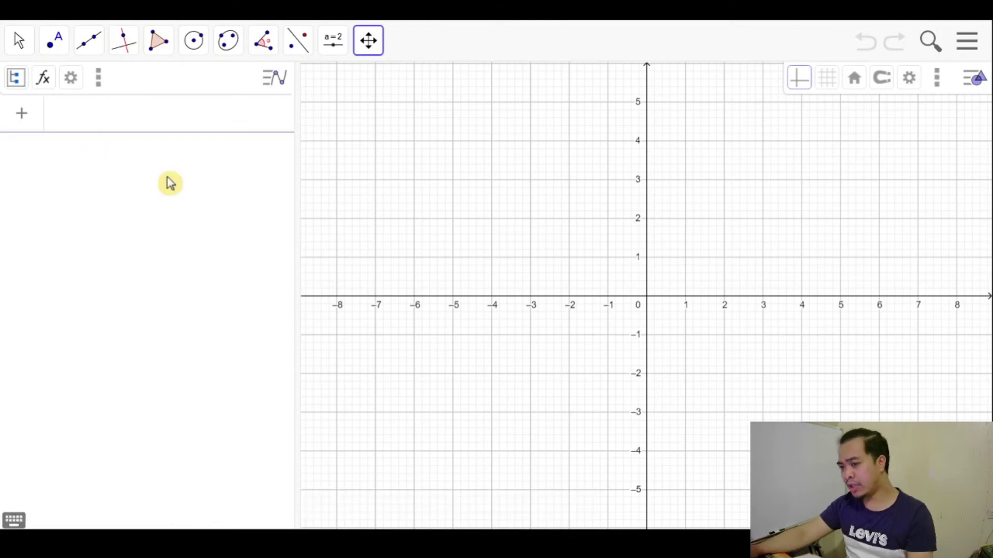
{"action": "type", "text": "y = "}
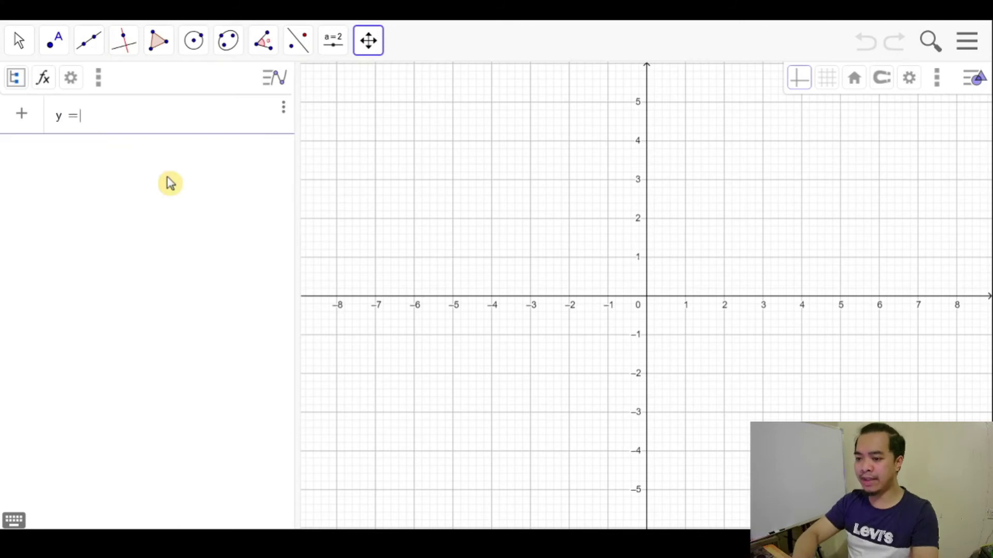
{"action": "type", "text": "x^2"}
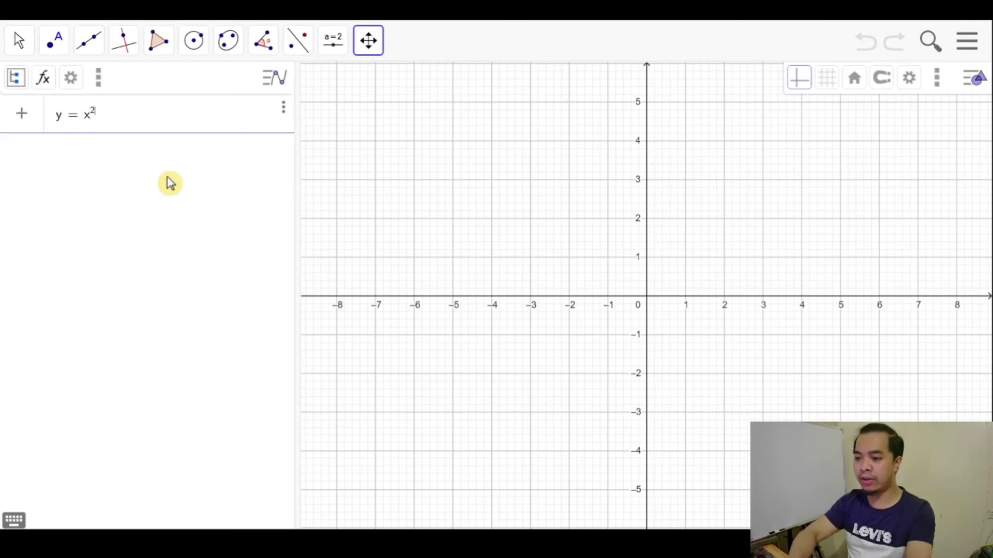
{"action": "key", "text": "Return"}
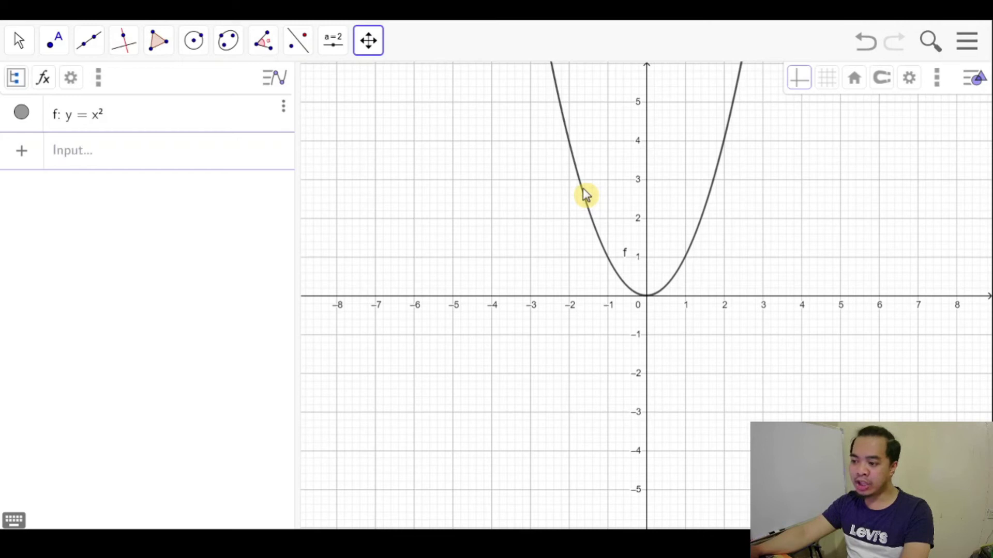
- Examine the options available for the plotted parabola, such as its equation forms, label, trace and settings
{"action": "right_click", "coordinate": [584, 194]}
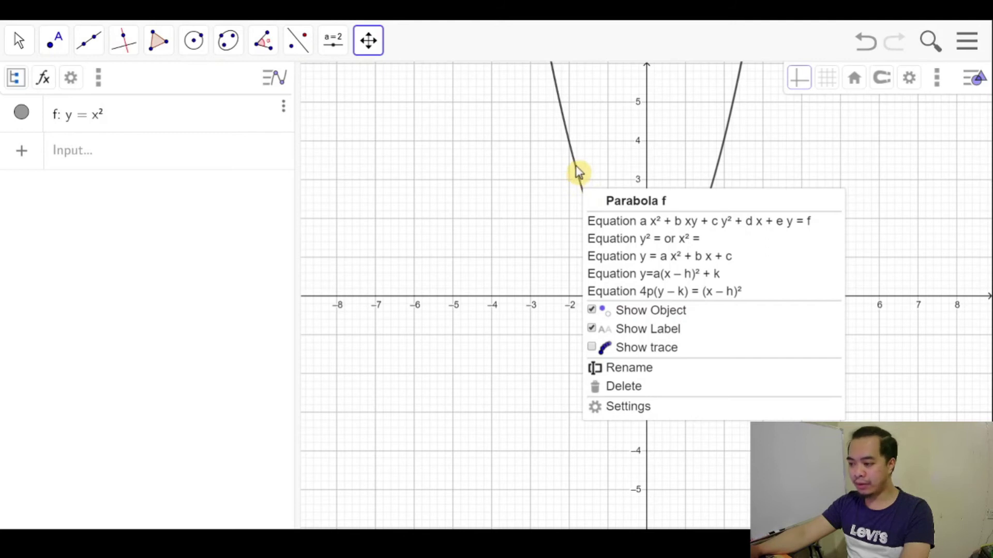
{"action": "left_click", "coordinate": [568, 150]}
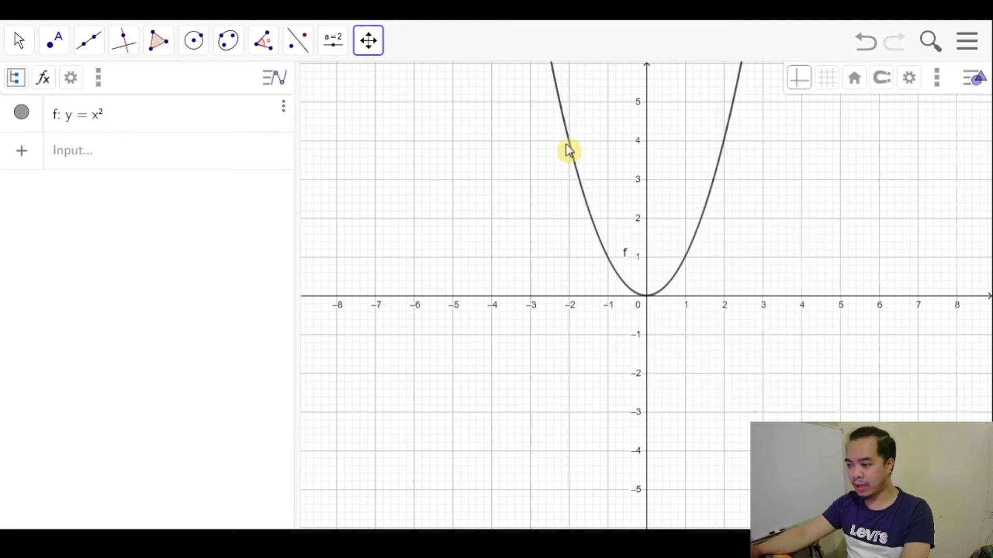
{"action": "right_click", "coordinate": [592, 218]}
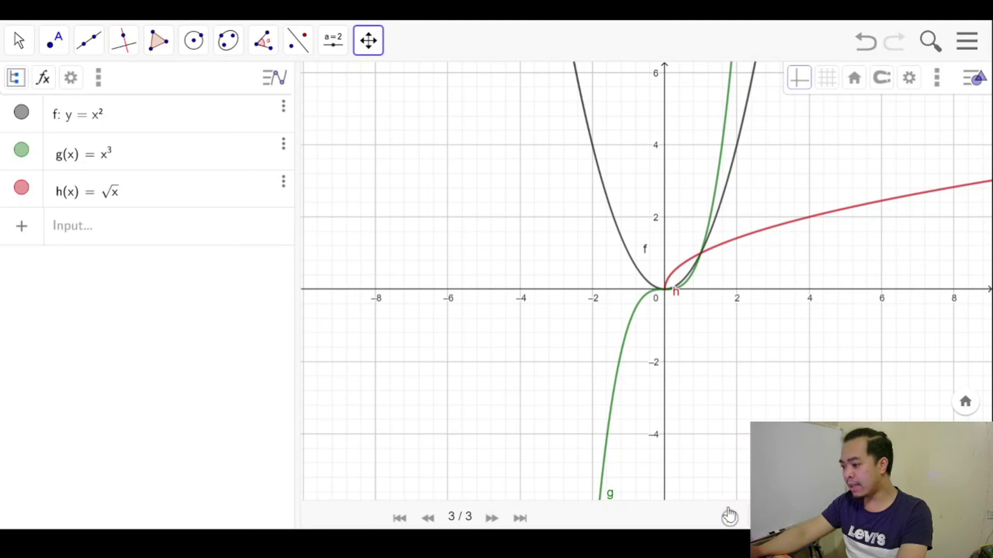
- Hide the Graphics view's navigation bar and show it again
{"action": "right_click", "coordinate": [701, 321]}
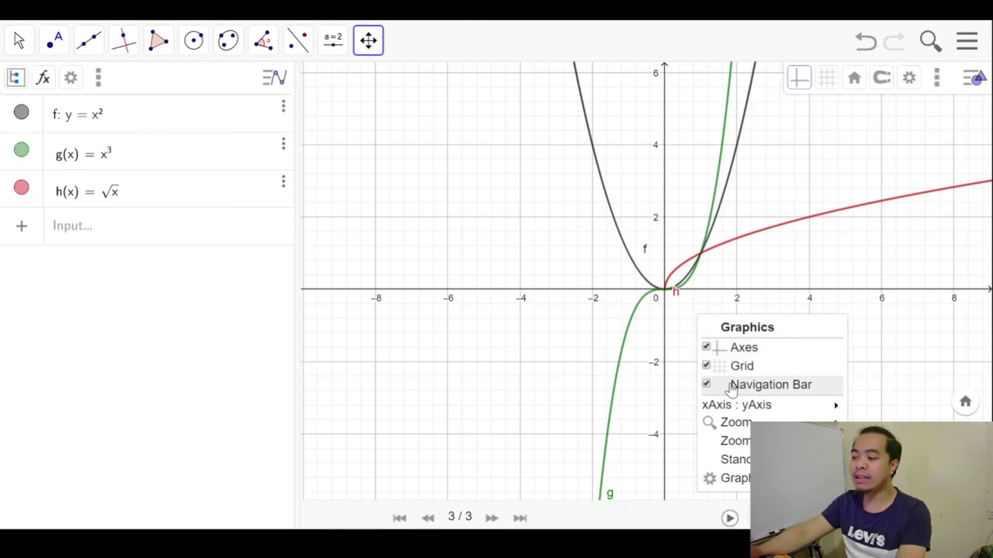
{"action": "left_click", "coordinate": [700, 387]}
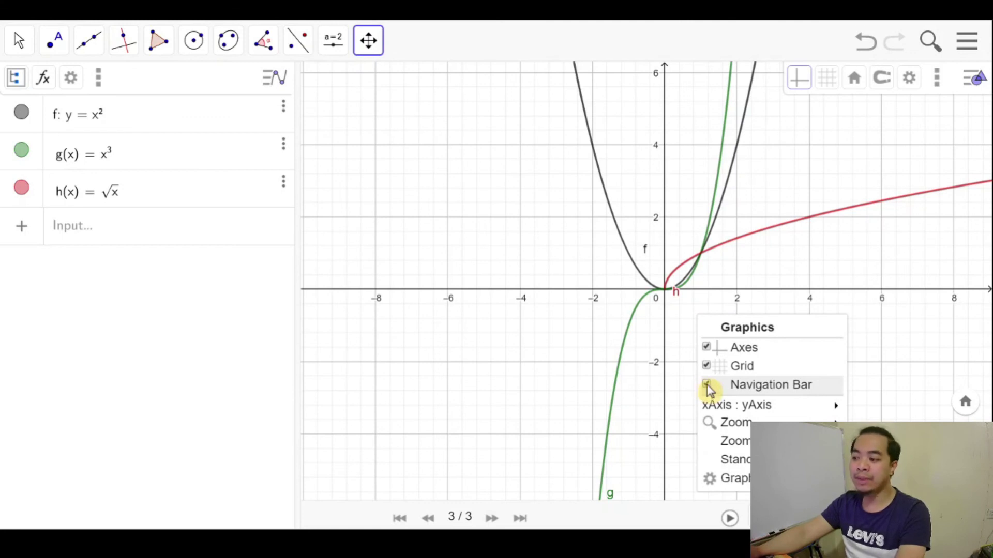
{"action": "left_click", "coordinate": [706, 386]}
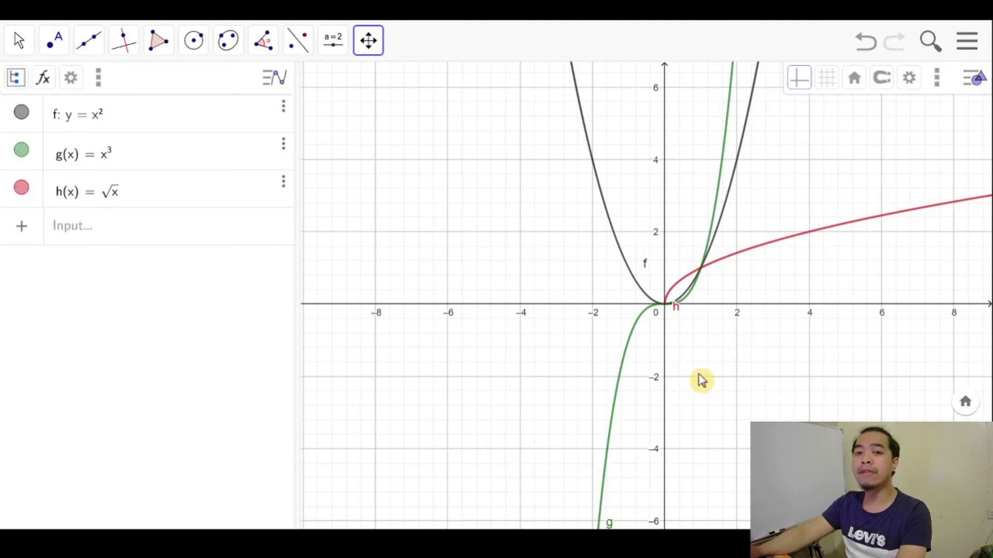
{"action": "right_click", "coordinate": [733, 338]}
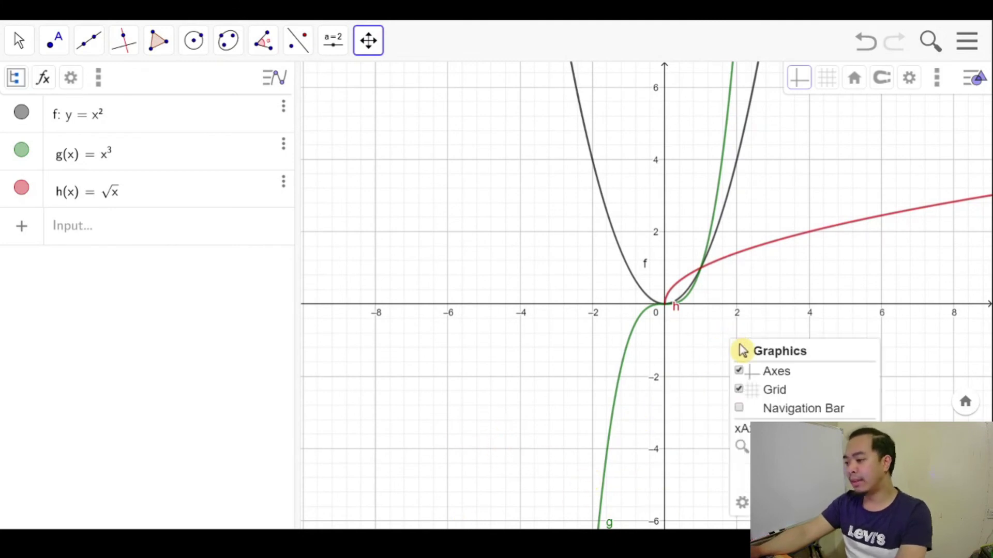
{"action": "left_click", "coordinate": [740, 409]}
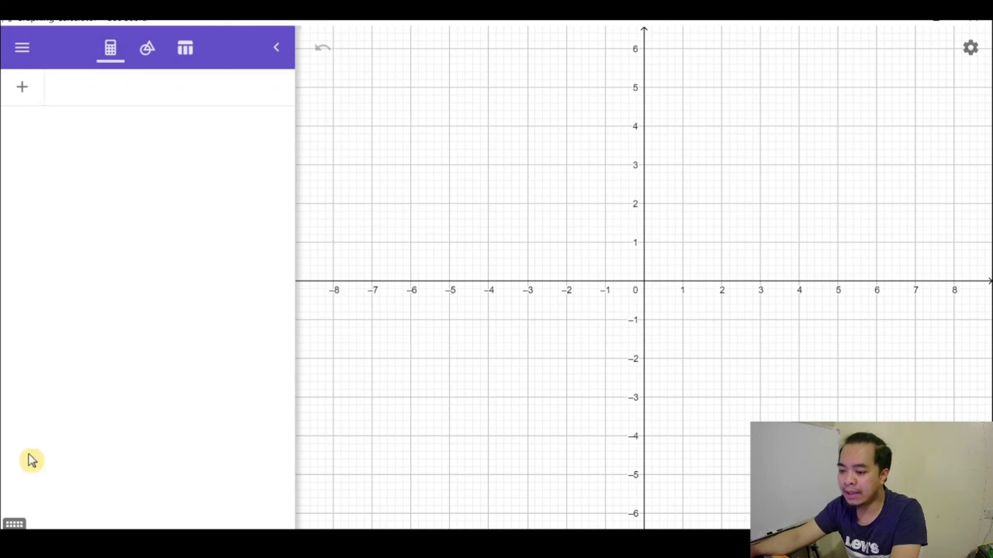
- Open the on-screen math keyboard for the empty Algebra view input in the Graphing Calculator
{"action": "left_click", "coordinate": [20, 526]}
{"action": "left_click", "coordinate": [14, 524]}
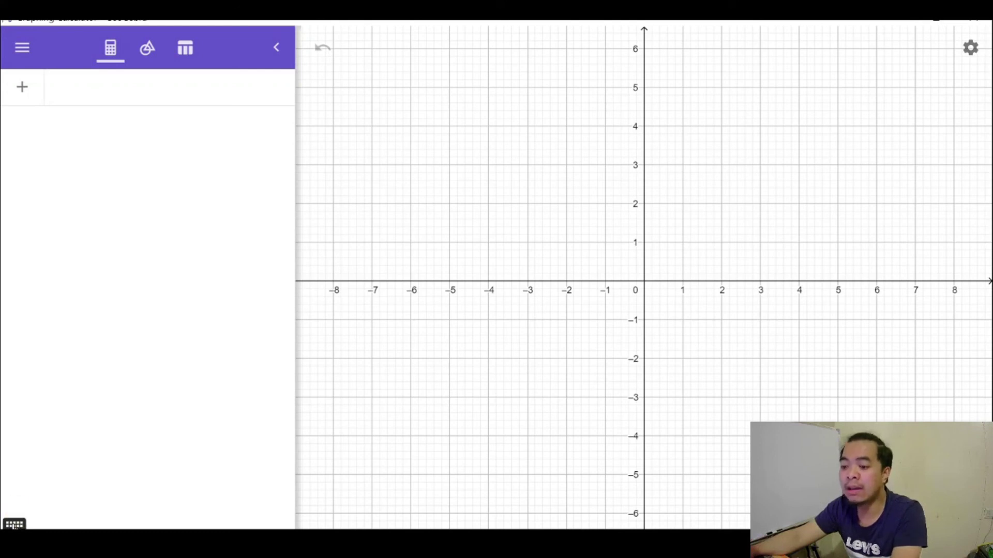
{"action": "left_click", "coordinate": [14, 524]}
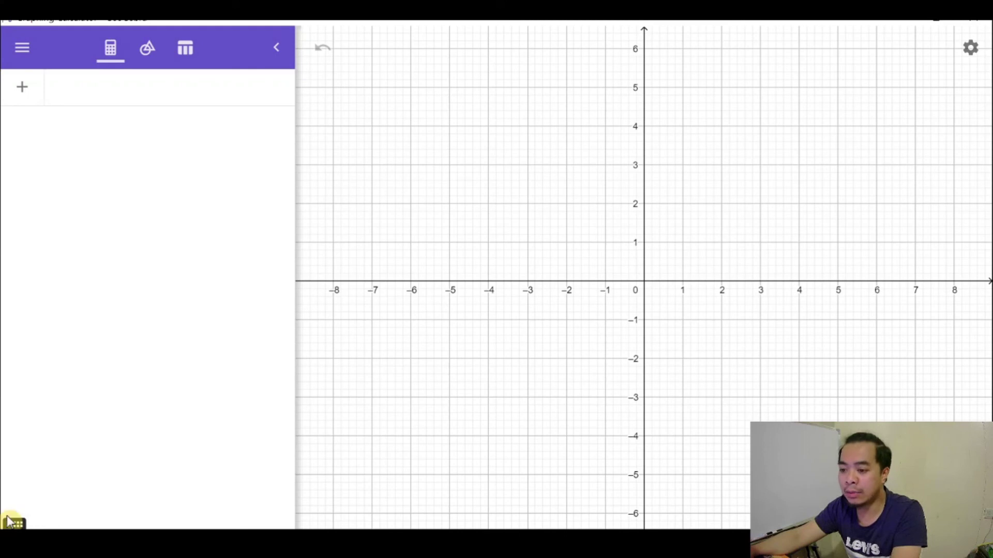
{"action": "left_click", "coordinate": [15, 526]}
{"action": "left_click", "coordinate": [16, 525]}
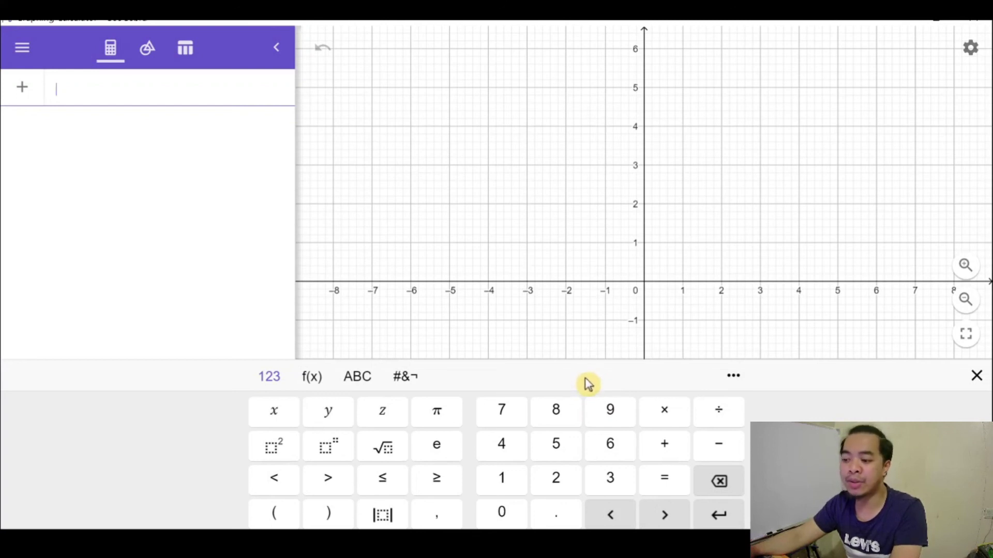
- Examine the on-screen keyboard's function, letter and special-symbol layouts
{"action": "left_click", "coordinate": [313, 380]}
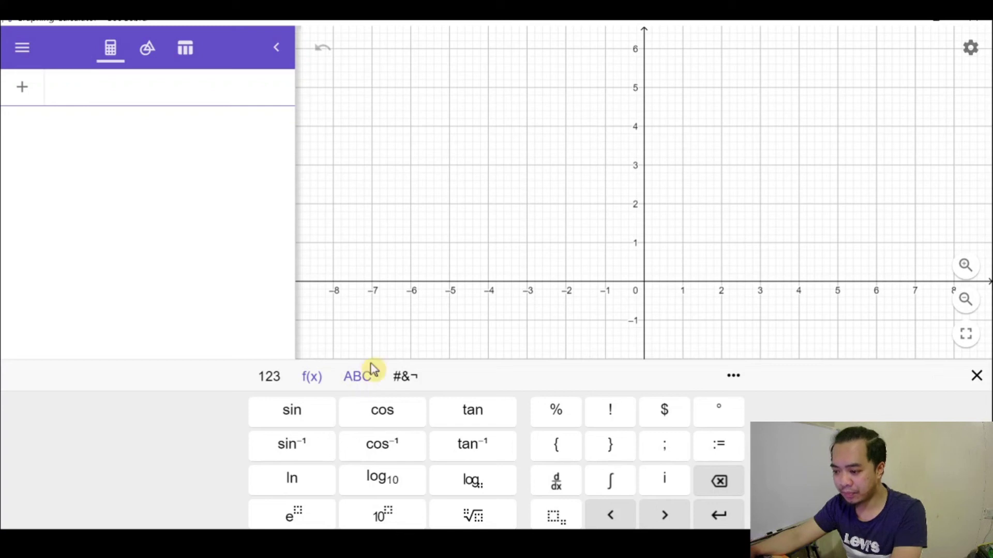
{"action": "left_click", "coordinate": [356, 381]}
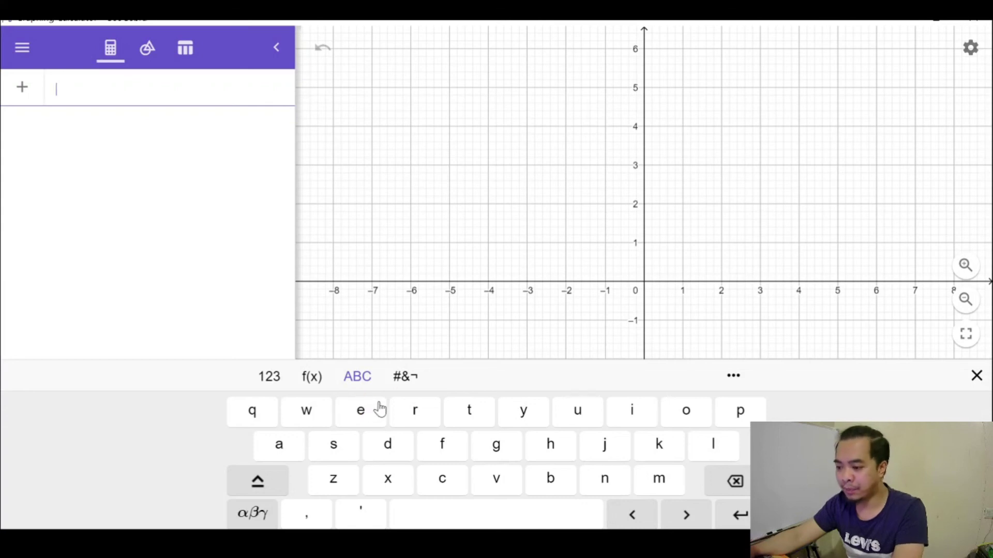
{"action": "left_click", "coordinate": [413, 383]}
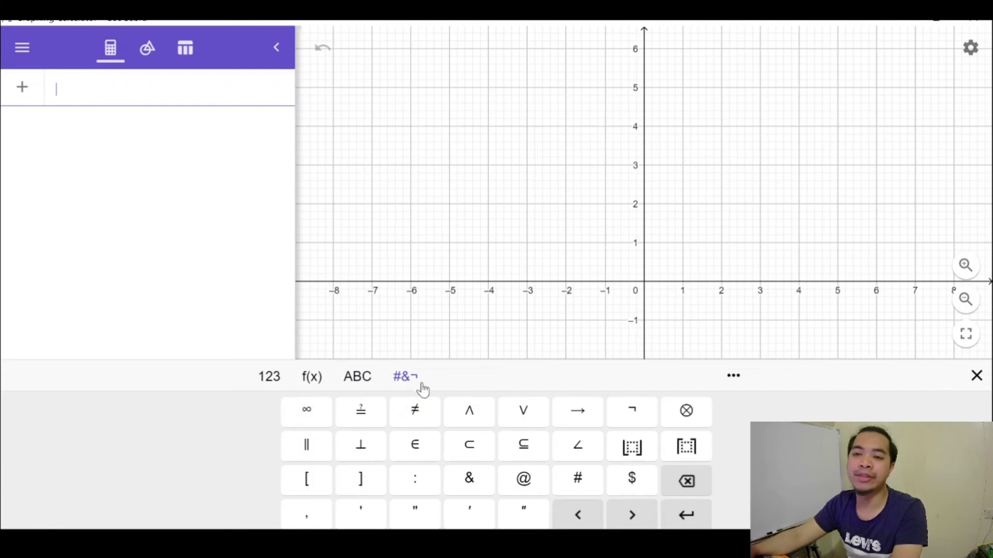